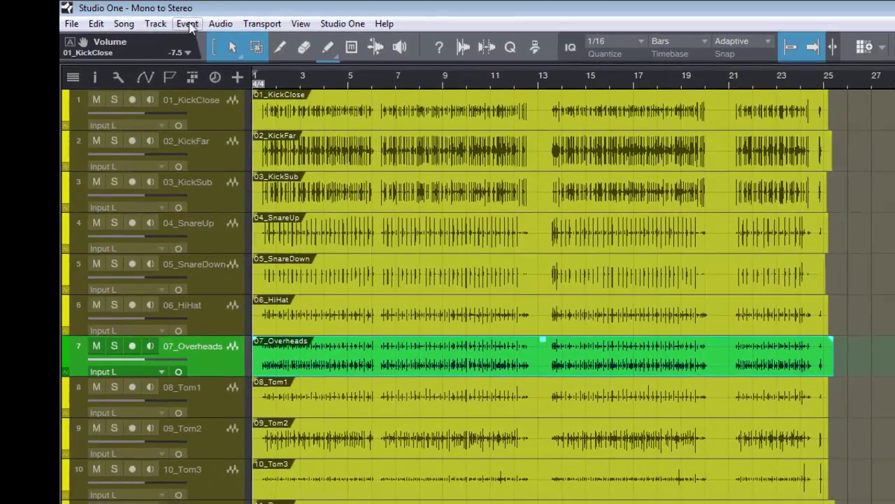
Look through the Event and Transport menus, then bring up the Files browser listing the song's .wav files
left_click(203, 26)
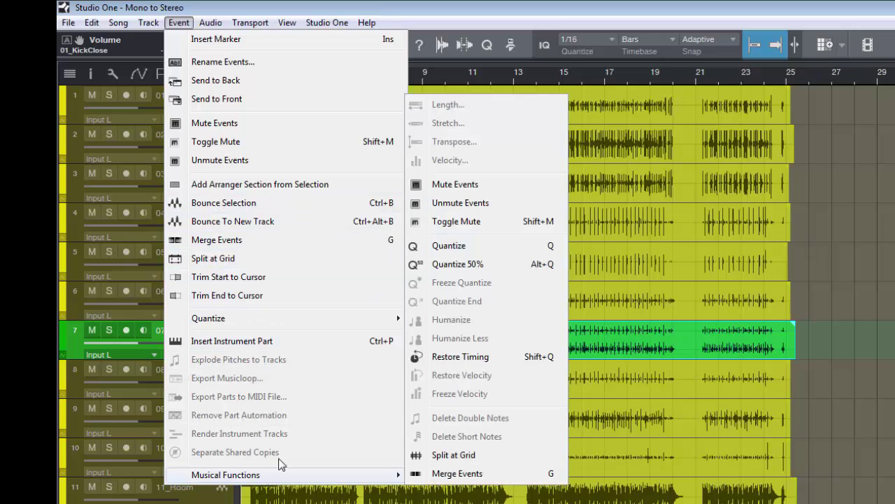
mouse_move(368, 324)
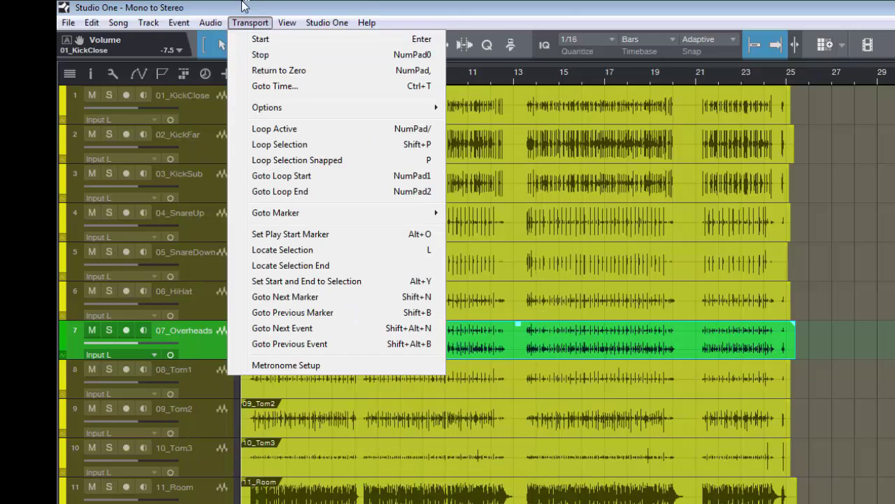
left_click(250, 23)
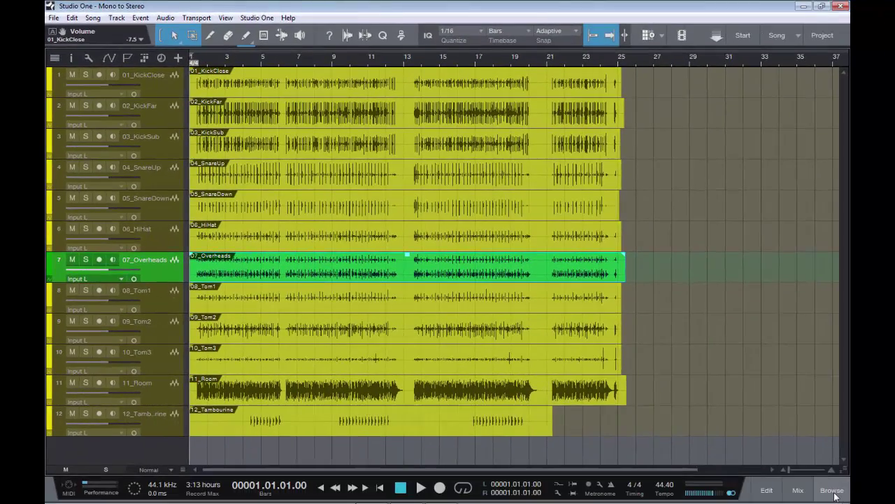
left_click(832, 490)
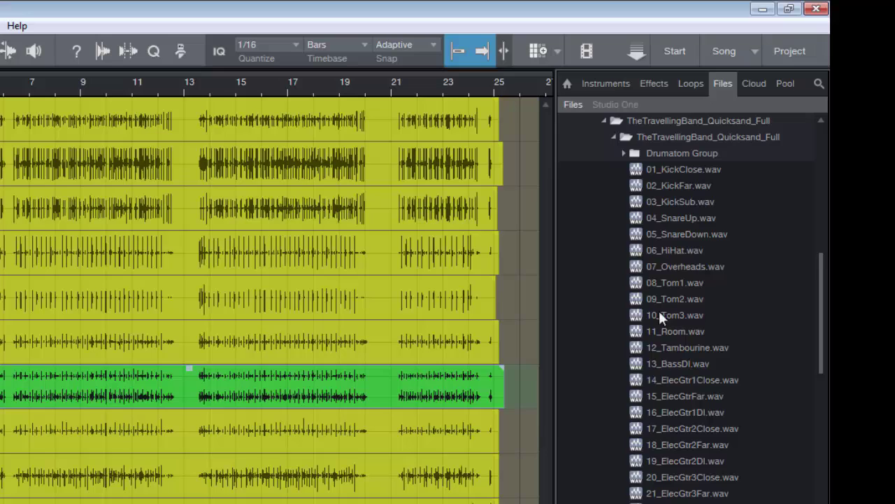
Split 07_Overheads.wav into mono files 07_Overheads.L.wav and 07_Overheads.R.wav and select them
left_click(687, 266)
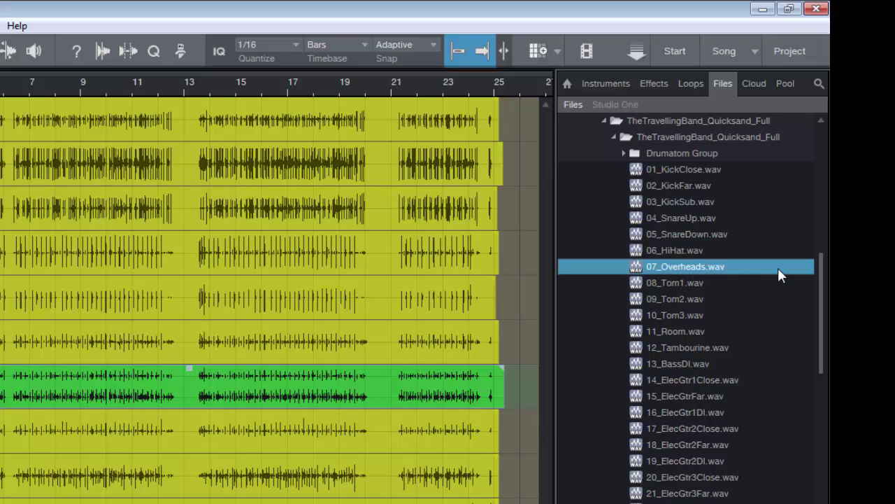
right_click(725, 266)
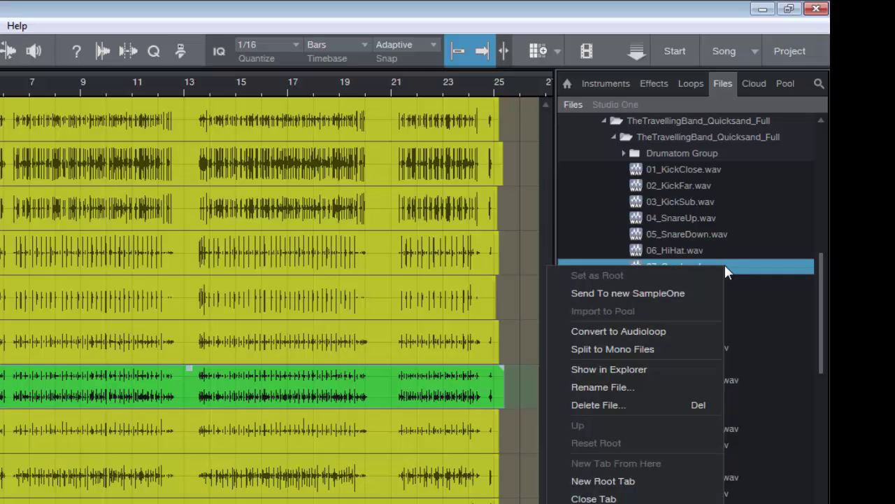
left_click(689, 349)
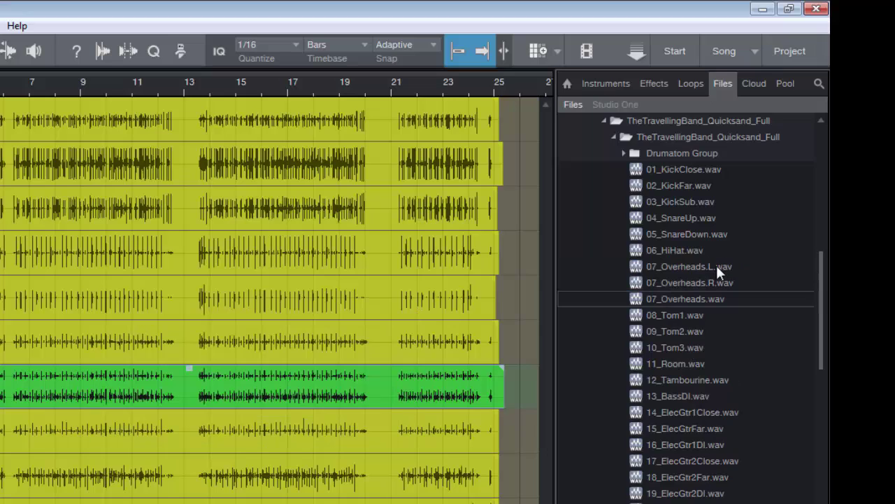
left_click(729, 267)
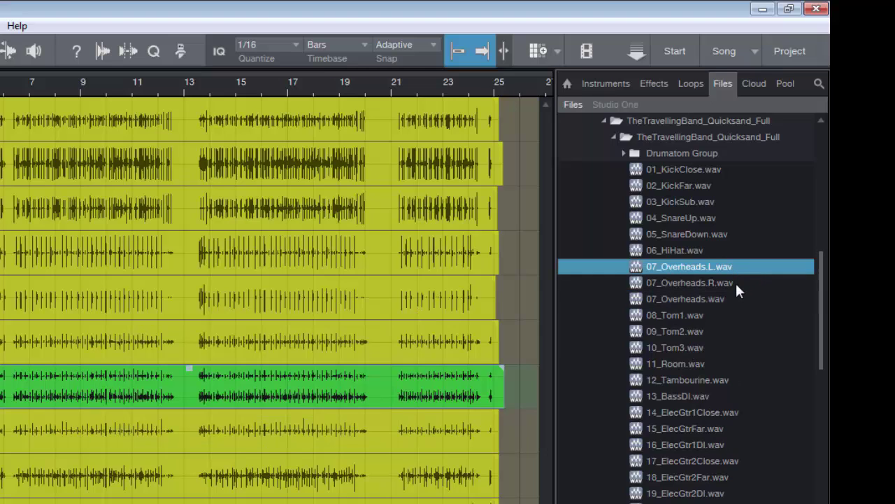
left_click(727, 282)
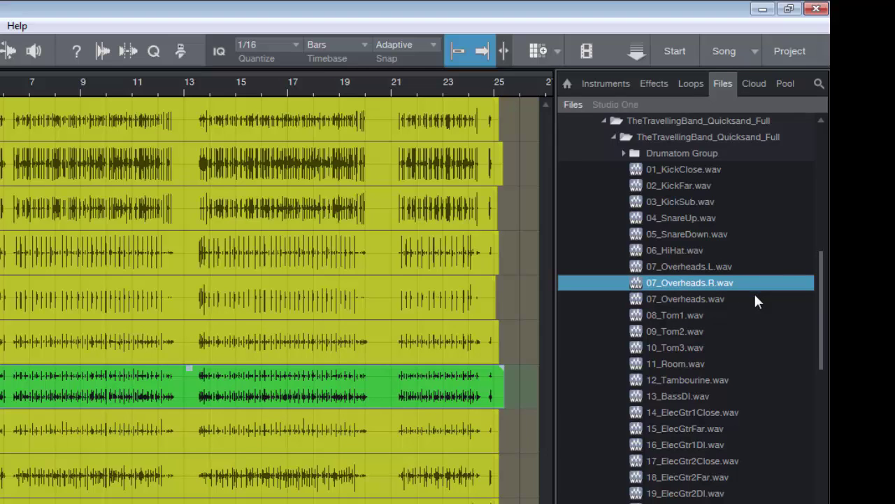
Delete the stereo Overheads event and duplicate the 07_Overheads track
left_click(82, 383)
key("Delete")
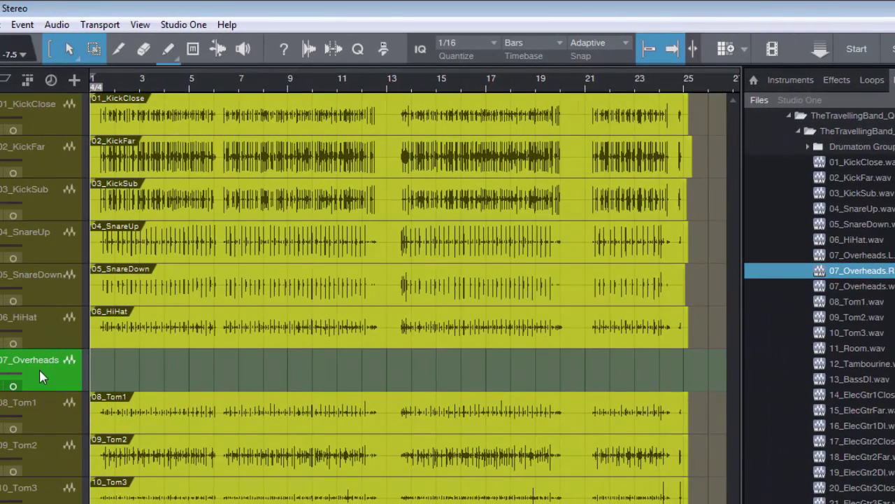
left_click(2, 25)
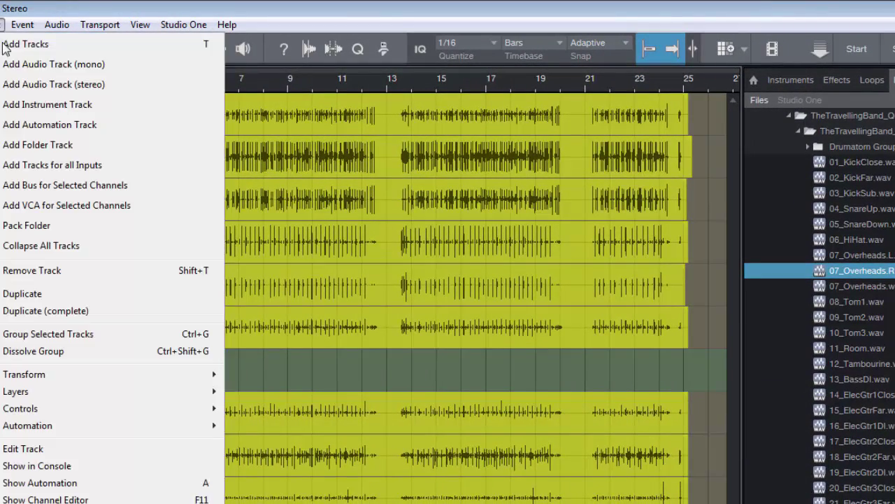
left_click(70, 311)
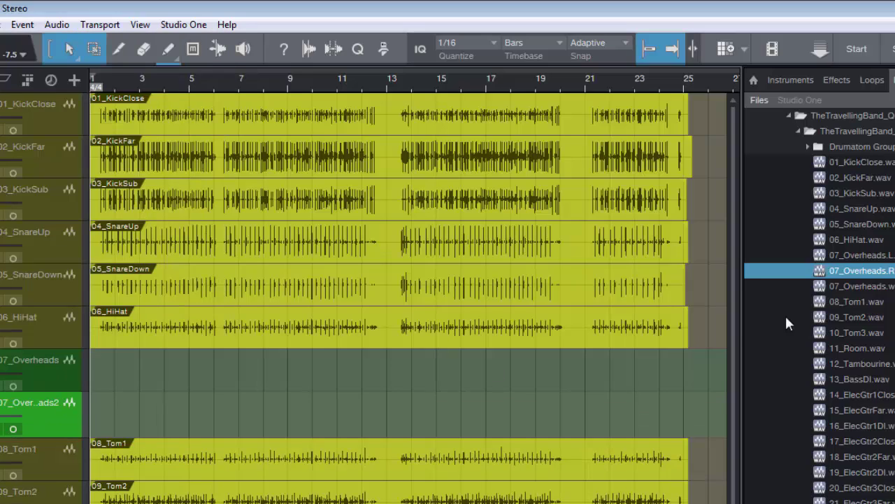
Place 07_Overheads.L.wav and 07_Overheads.R.wav onto the two Overheads tracks
left_click(865, 256)
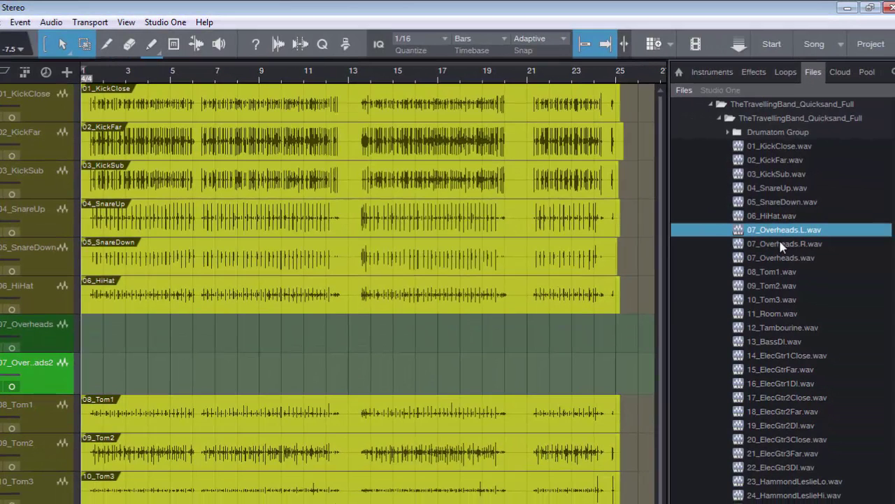
left_click(780, 243, "shift")
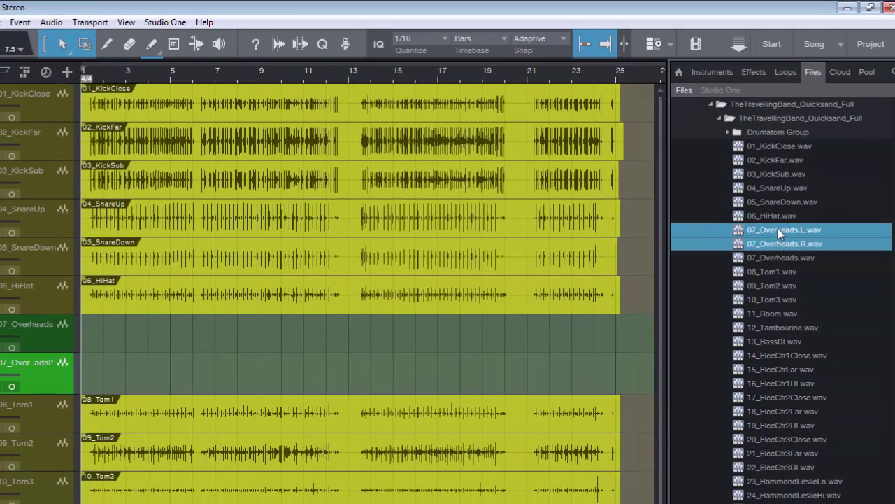
left_click_drag(778, 229, 88, 346)
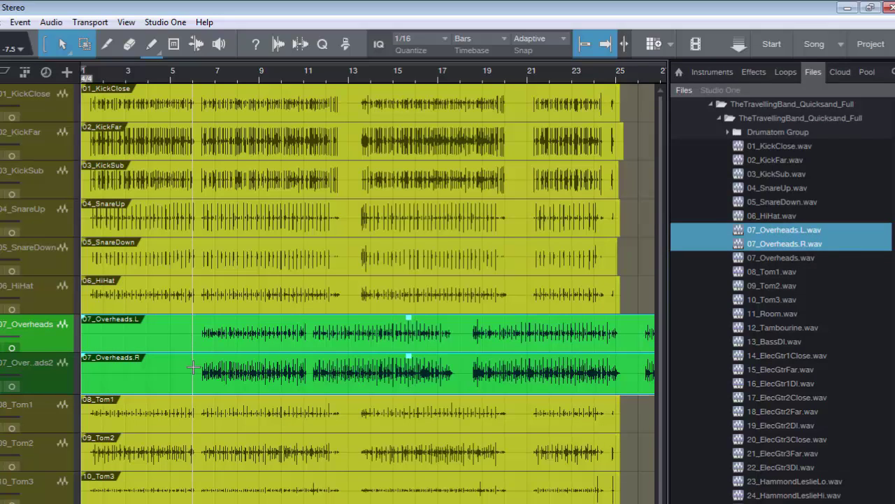
Remove bars 1–6 from both events, move them to bar 1, and show the mixer instead of the browser
left_click_drag(193, 367, 70, 353)
key("Delete")
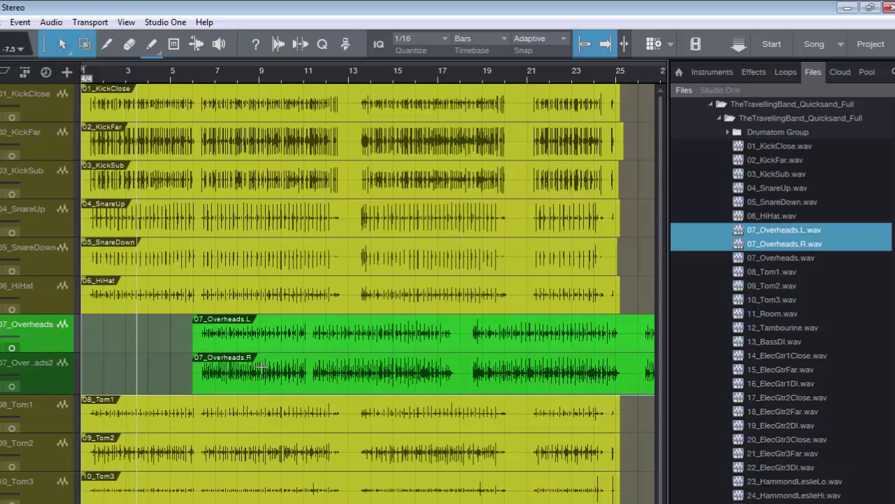
left_click_drag(270, 384, 150, 387)
left_click_drag(261, 347, 142, 345)
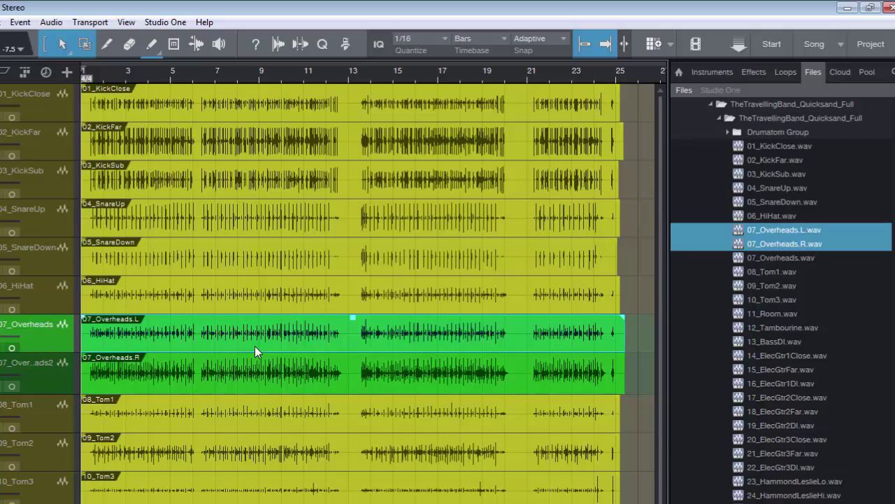
key("F5")
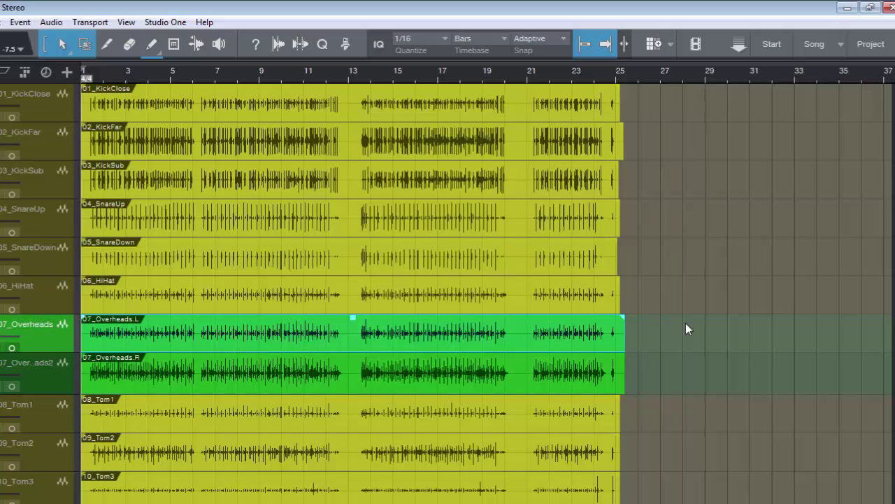
key("F3")
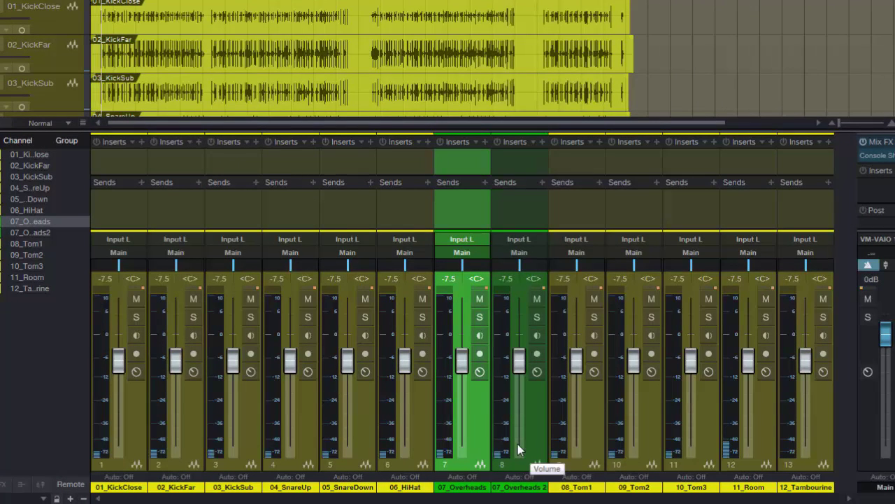
With both soloed, pan 07_Overheads to L45 and 07_Overheads 2 to R45, then unsolo them
left_click(480, 317)
left_click(536, 317)
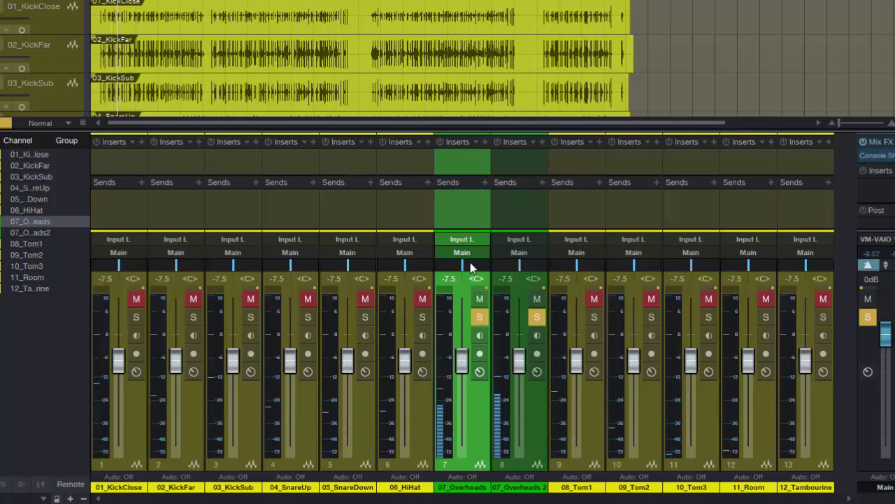
left_click_drag(462, 262, 450, 267)
left_click_drag(522, 266, 531, 266)
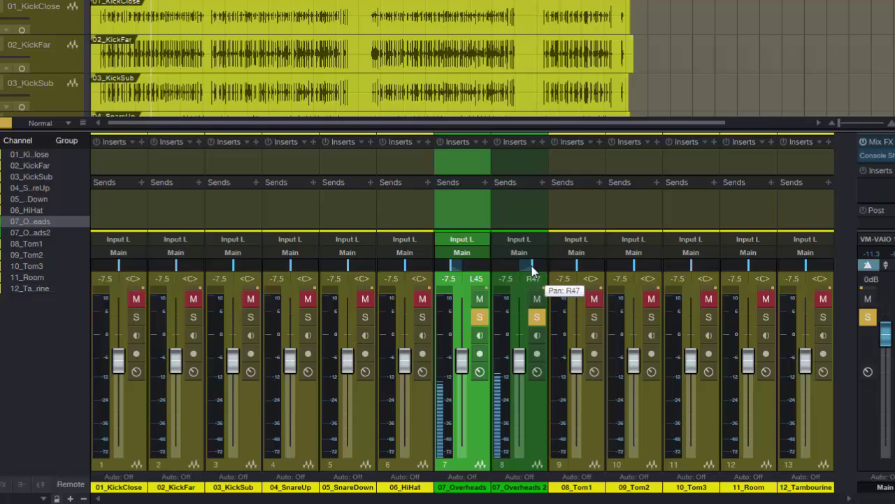
left_click(483, 318)
left_click(537, 317)
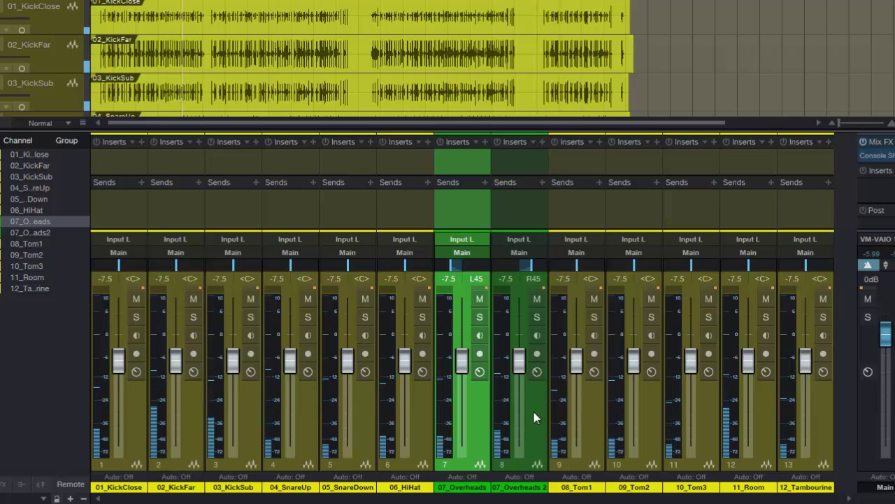
Close the mixer, show the timeline in samples, and zoom deep into the start of both Overheads events
key("F3")
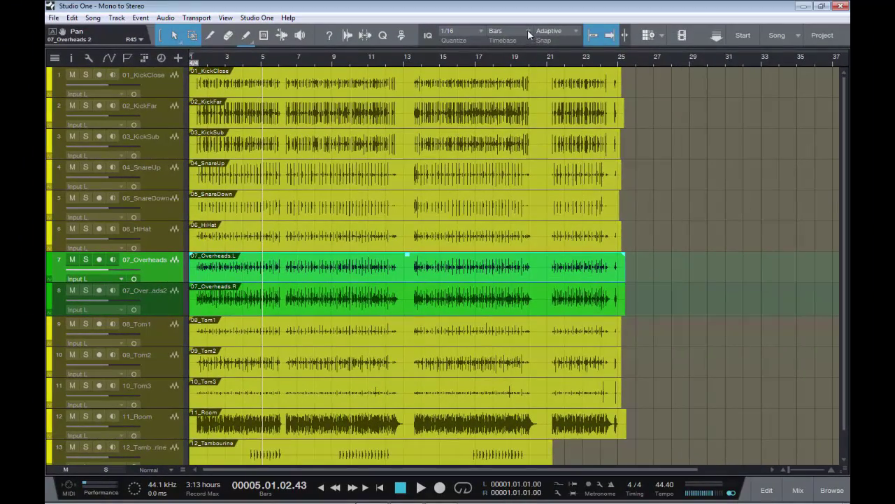
left_click(530, 30)
left_click(526, 52)
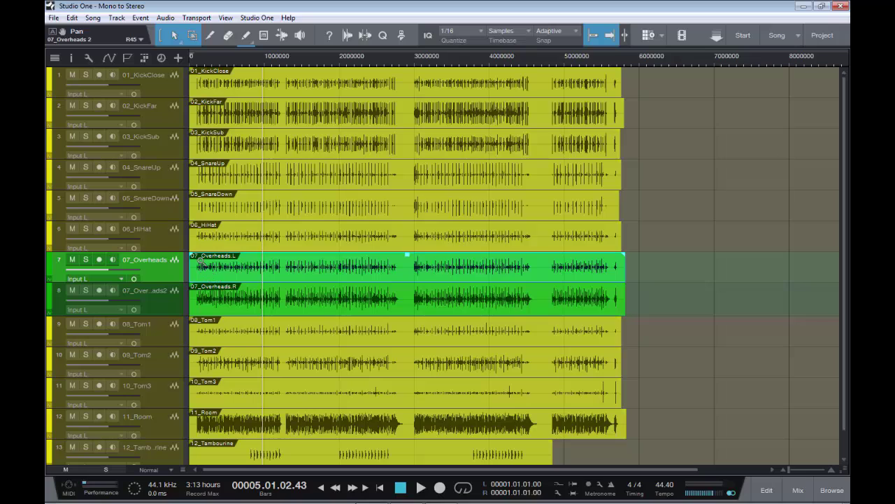
left_click_drag(198, 257, 273, 312)
key("z")
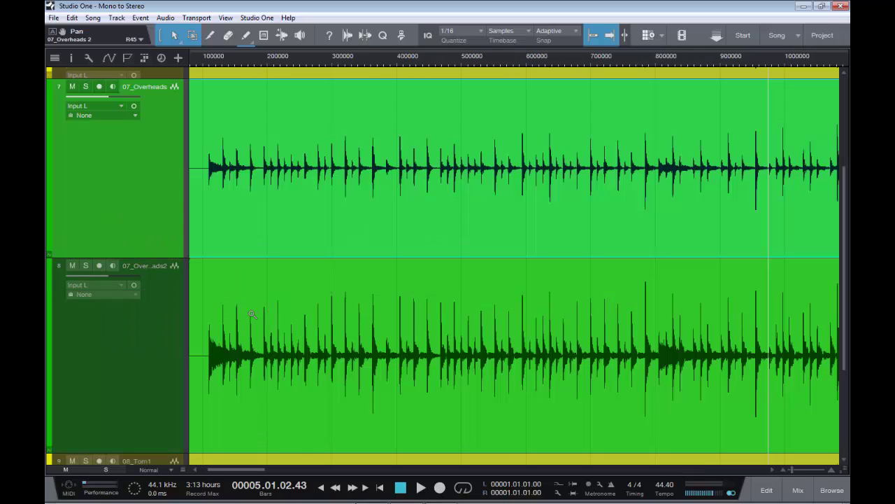
left_click_drag(199, 136, 441, 348)
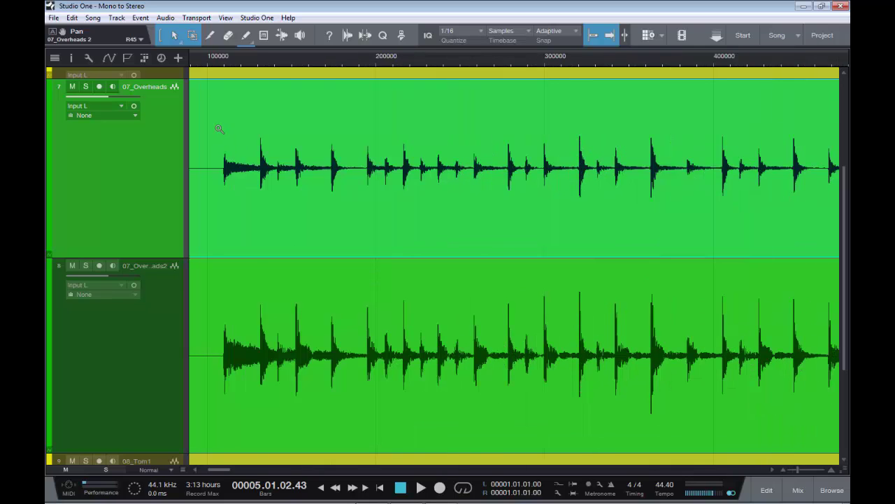
left_click_drag(219, 132, 445, 371)
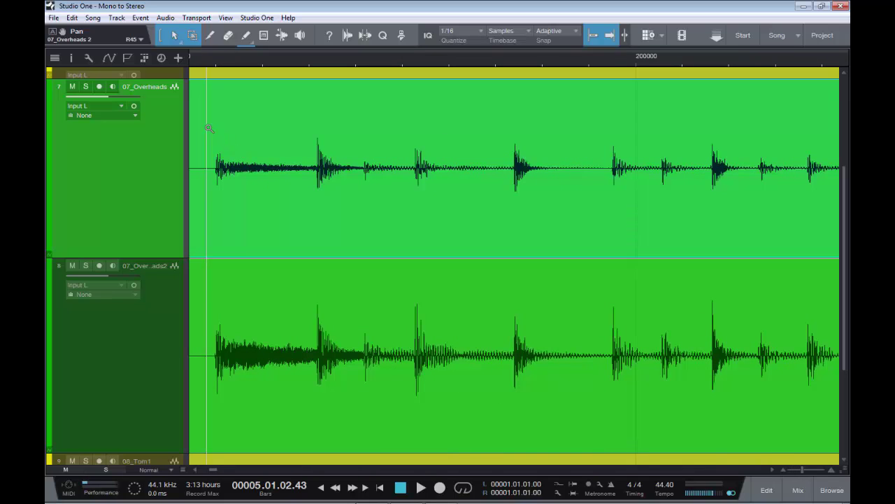
key("e")
key("e")
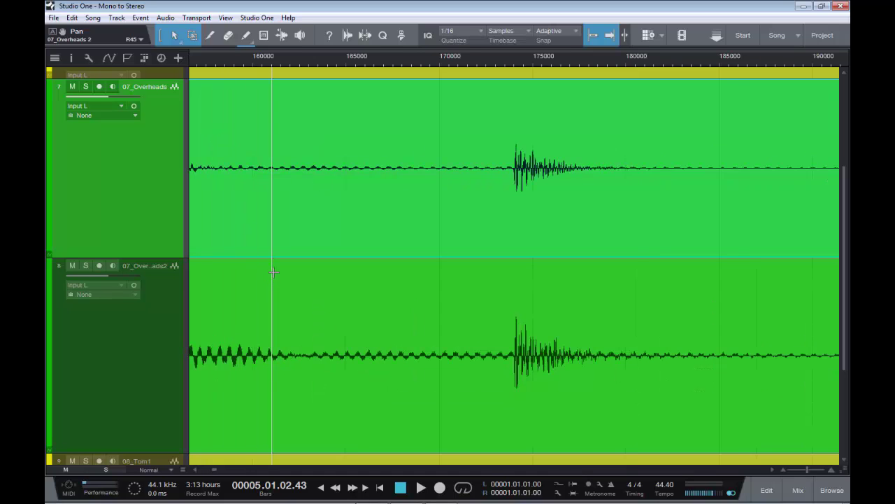
key("e")
key("e")
key("e")
key("e")
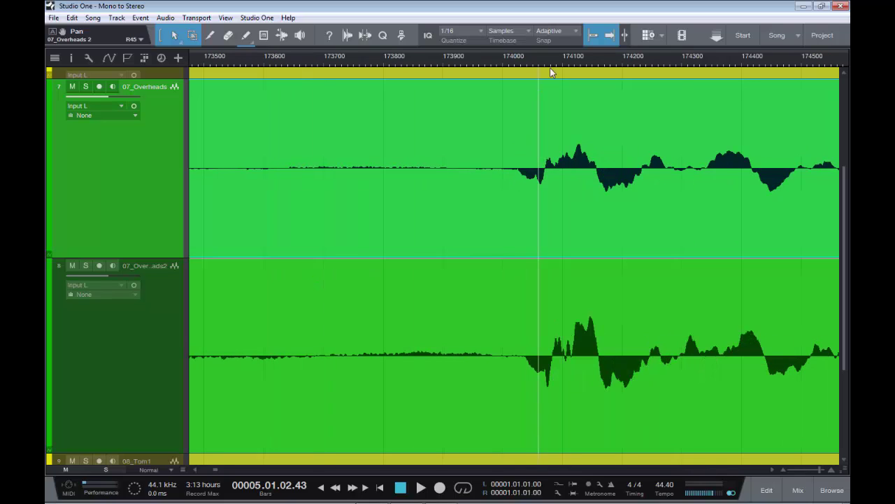
Mark short ranges across both overhead tracks to compare peaks, measuring a 14-sample offset, then zoom back out
left_click(606, 35)
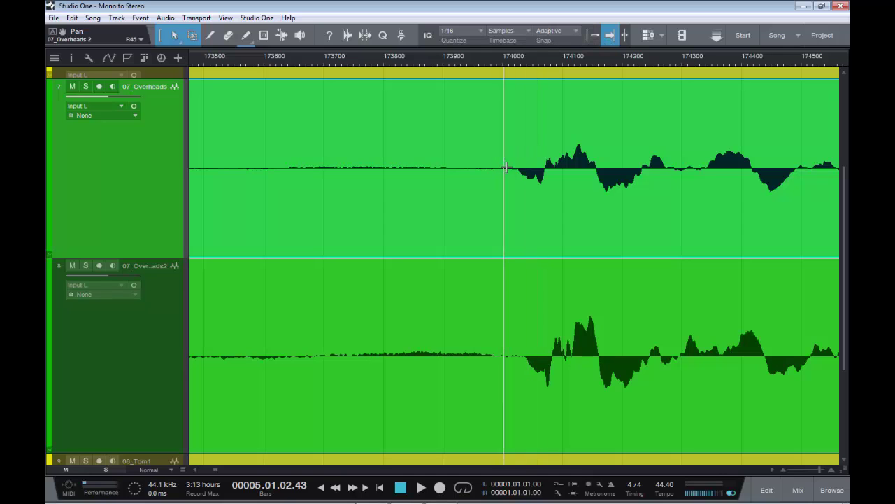
left_click_drag(518, 168, 526, 283)
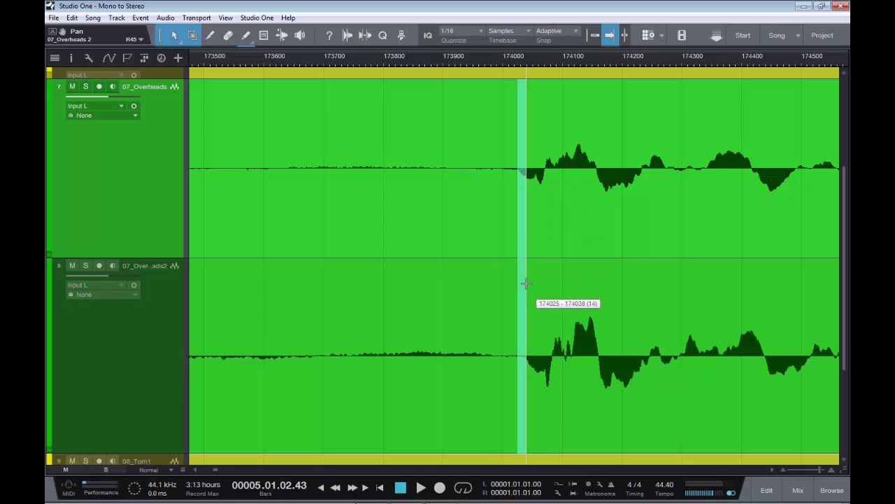
left_click_drag(525, 283, 525, 283)
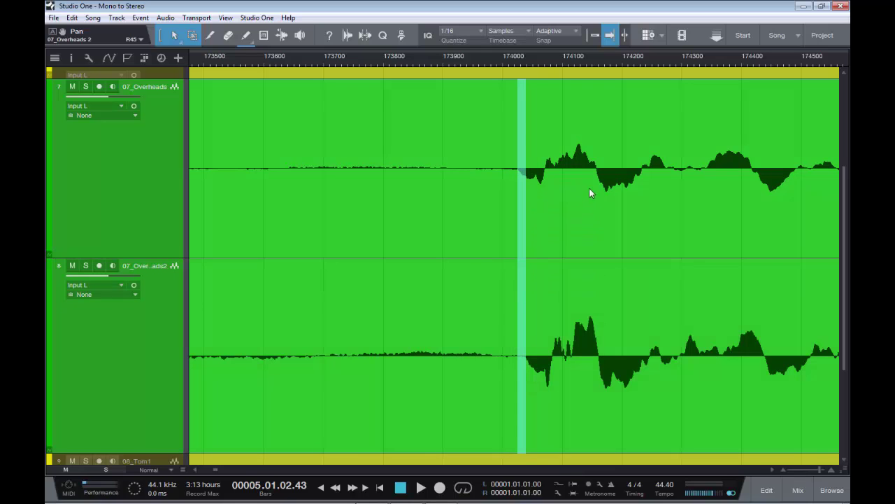
left_click_drag(596, 199, 598, 282)
left_click_drag(704, 175, 721, 280)
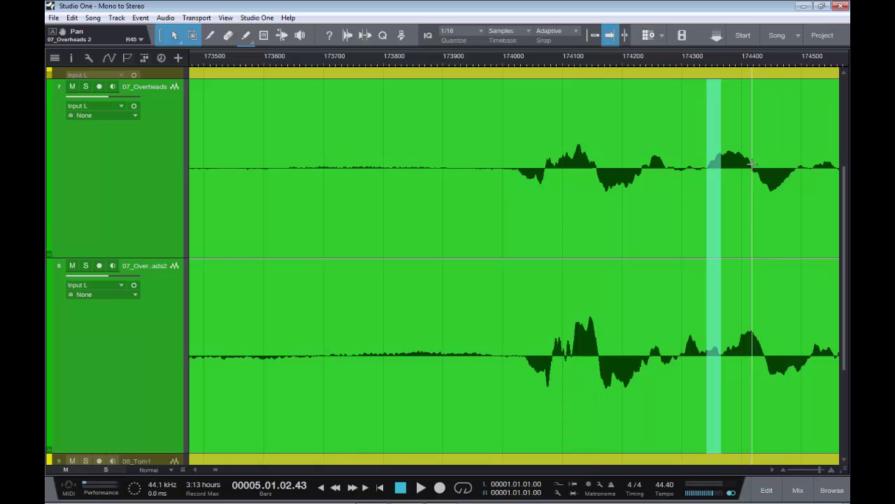
left_click_drag(752, 167, 764, 283)
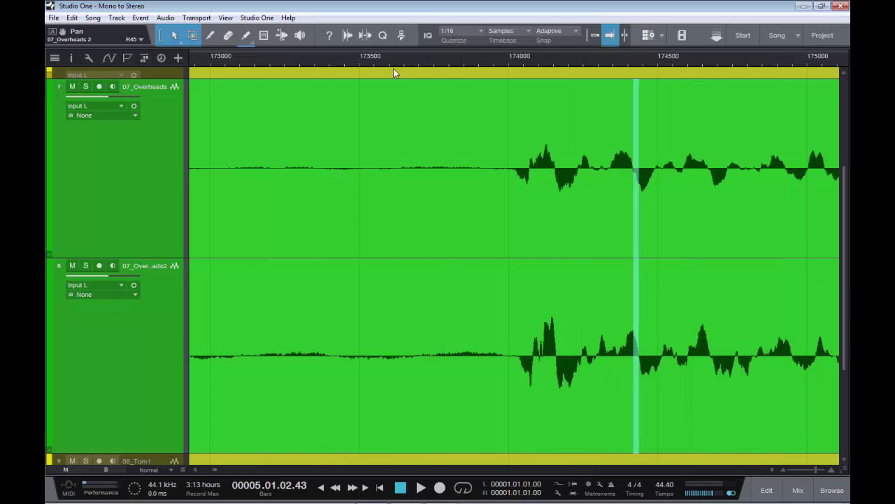
key("z")
key("z")
key("z")
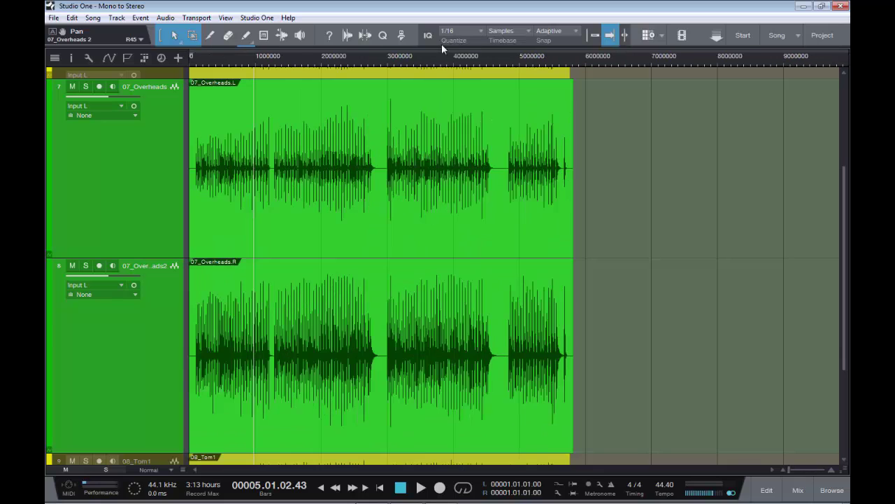
Zoom out to show all 13 tracks, return to the song start, and show the Files browser again
left_click(403, 36)
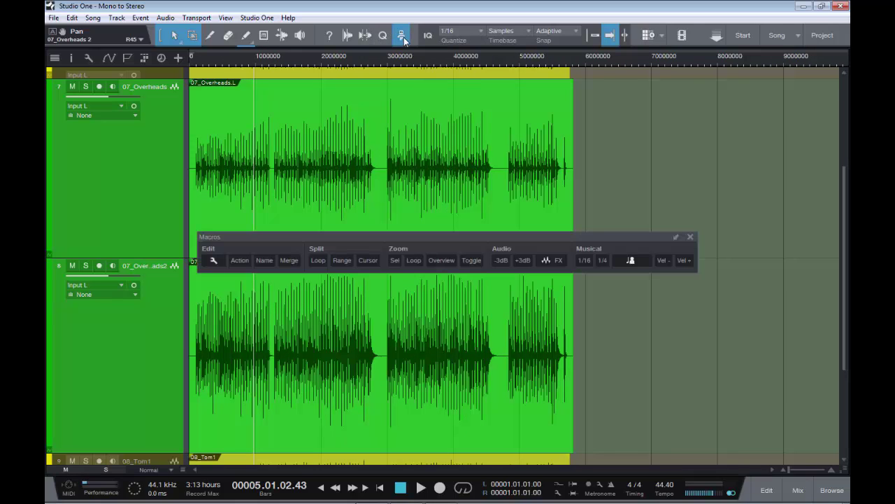
left_click(450, 261)
left_click(691, 237)
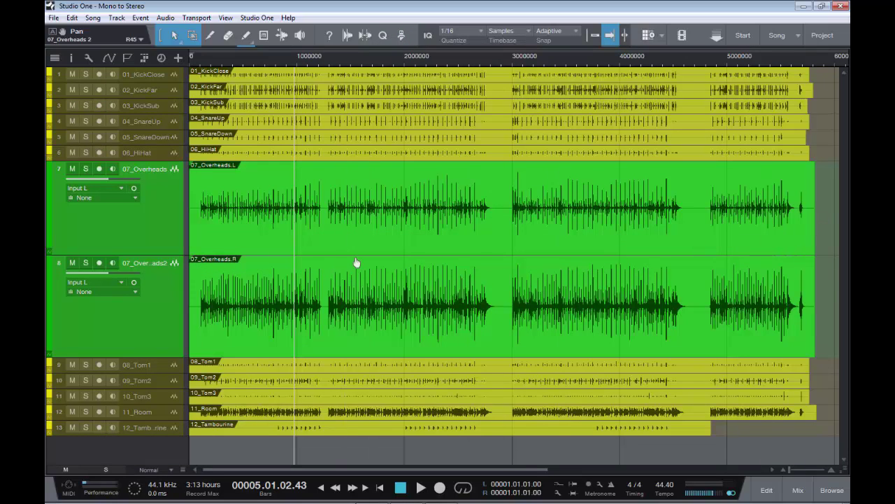
key("comma")
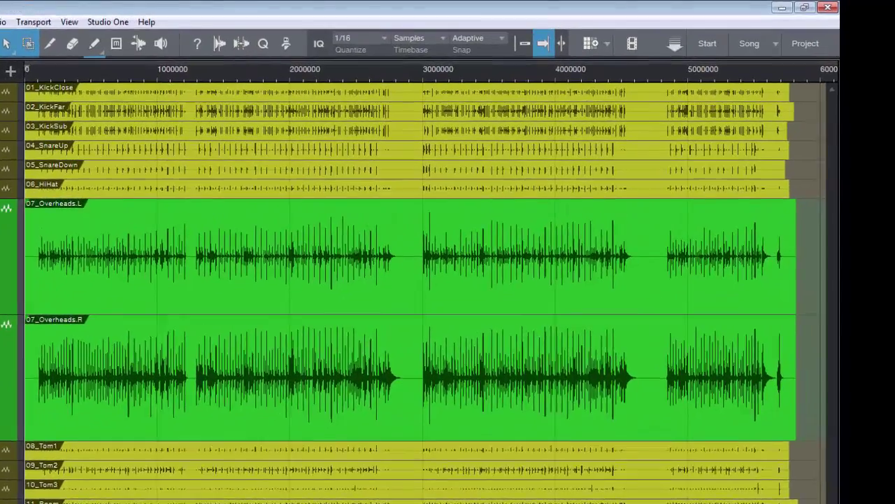
key("F5")
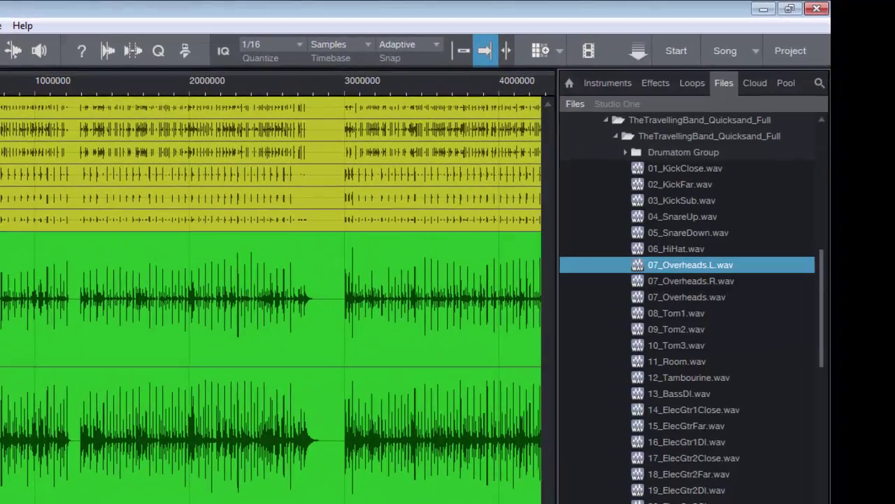
Merge 07_Overheads.L.wav and 07_Overheads.R.wav into a stereo file and select the new 07_Overheads(2).wav
left_click(683, 284, "shift")
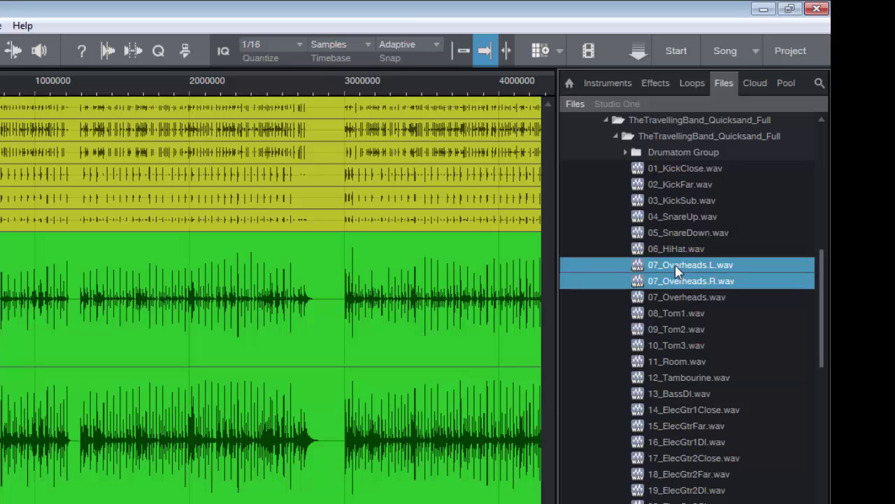
right_click(676, 269)
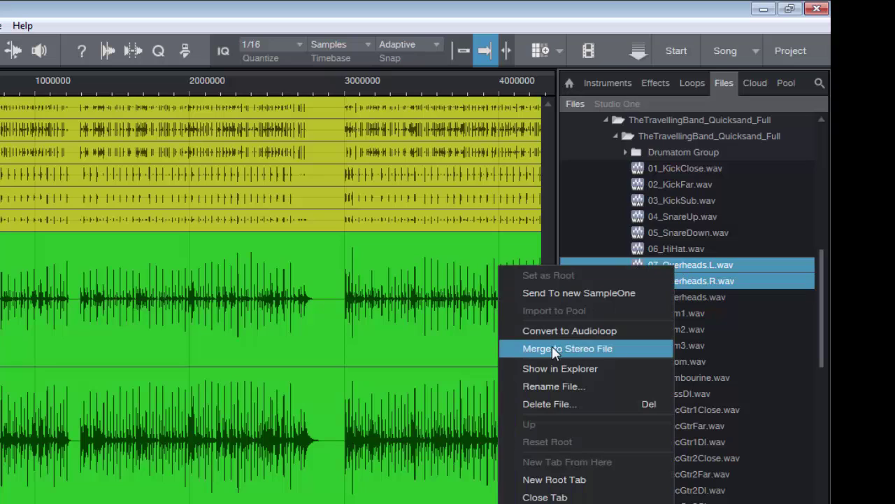
left_click(635, 347)
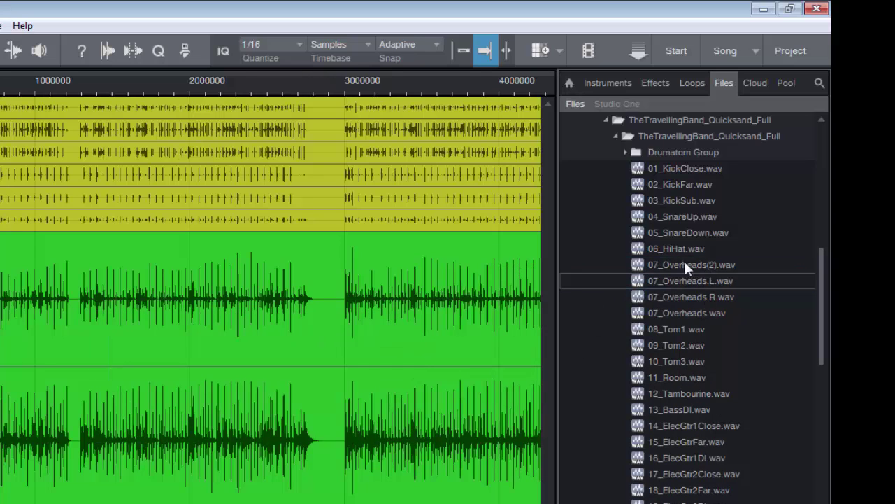
left_click(683, 268)
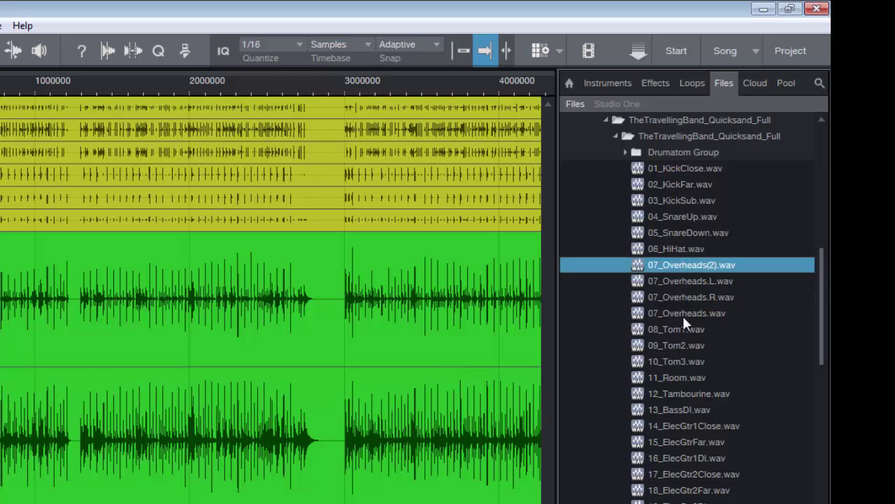
Delete both split overhead events and place 07_Overheads(2).wav onto track 7
left_click(189, 333)
left_click(214, 481)
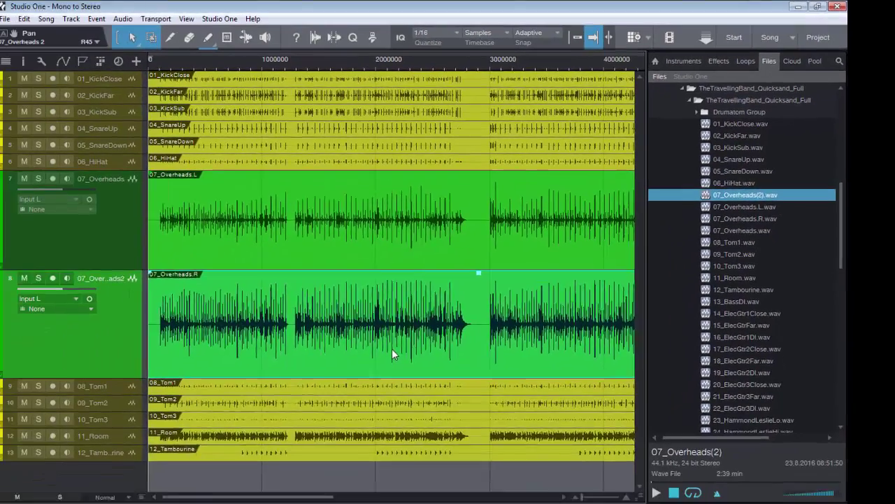
key("Delete")
key("Delete")
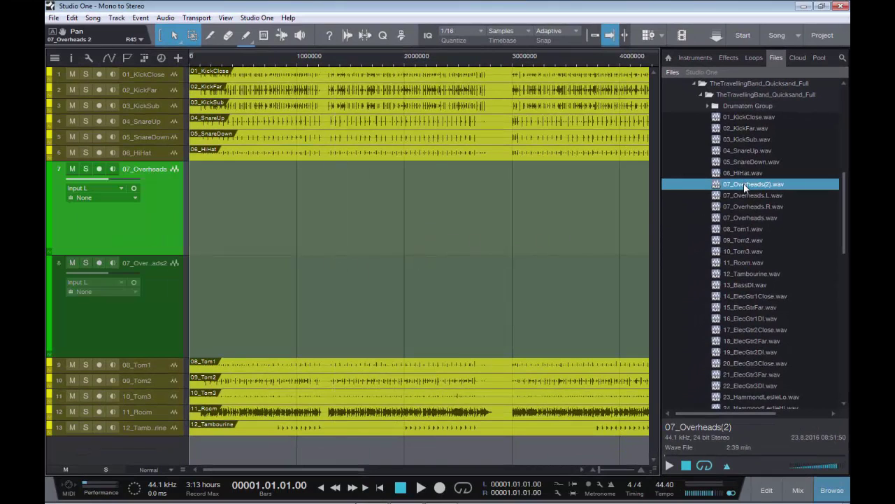
mouse_move(745, 187)
left_mouse_down()
mouse_move(621, 216)
mouse_move(201, 220)
left_mouse_up()
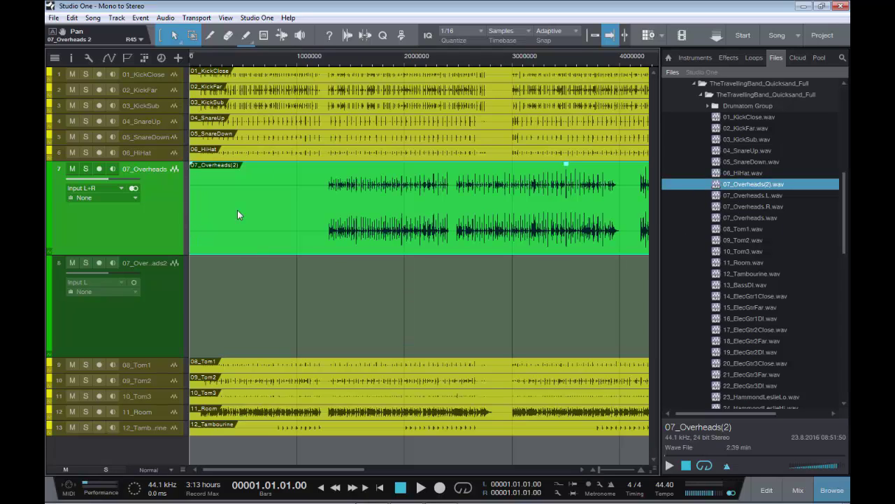
Zoom out to the whole song, delete the event's empty lead-in, and move the stereo event to the song start
left_click(401, 35)
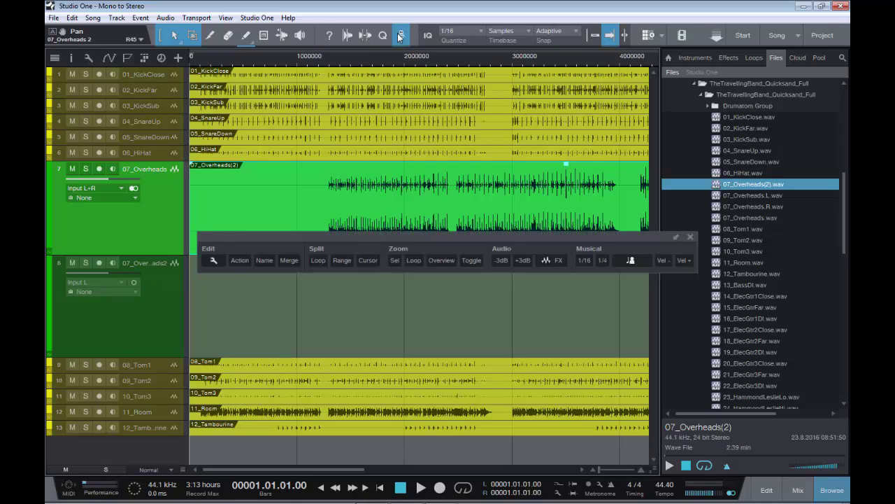
left_click(445, 262)
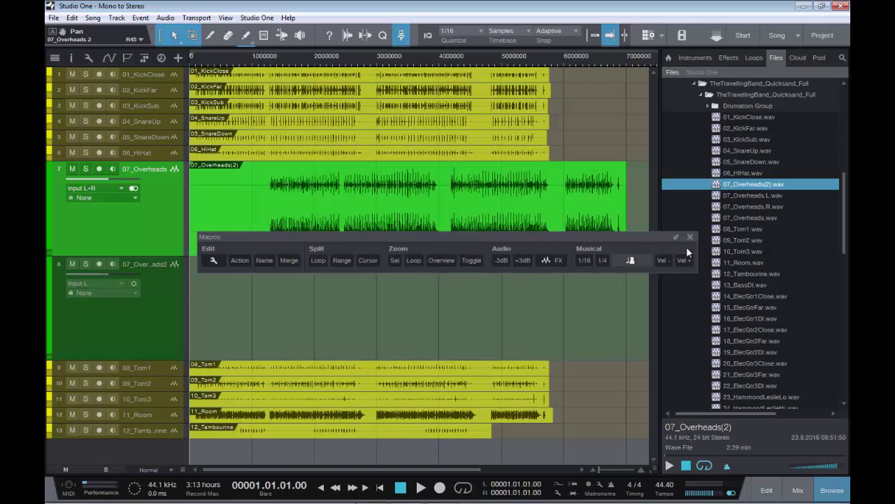
left_click(690, 237)
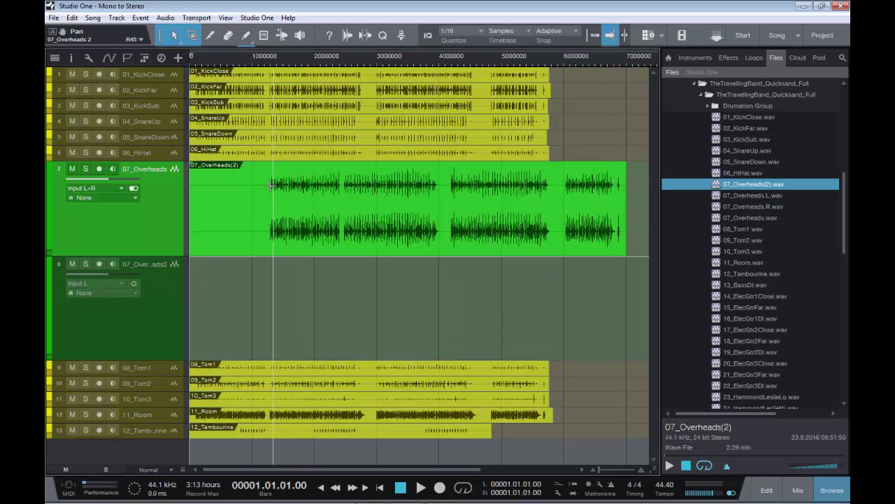
left_click_drag(252, 173, 189, 198)
key("Delete")
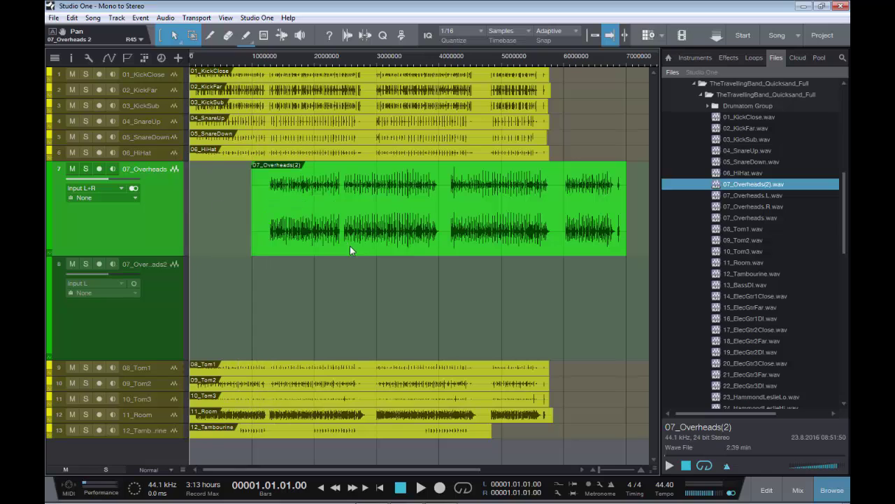
left_click_drag(350, 246, 269, 243)
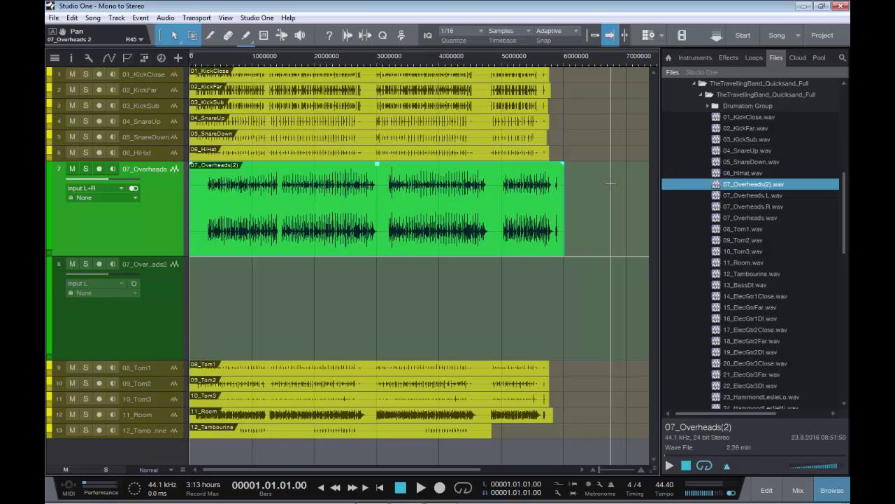
right_click(262, 203)
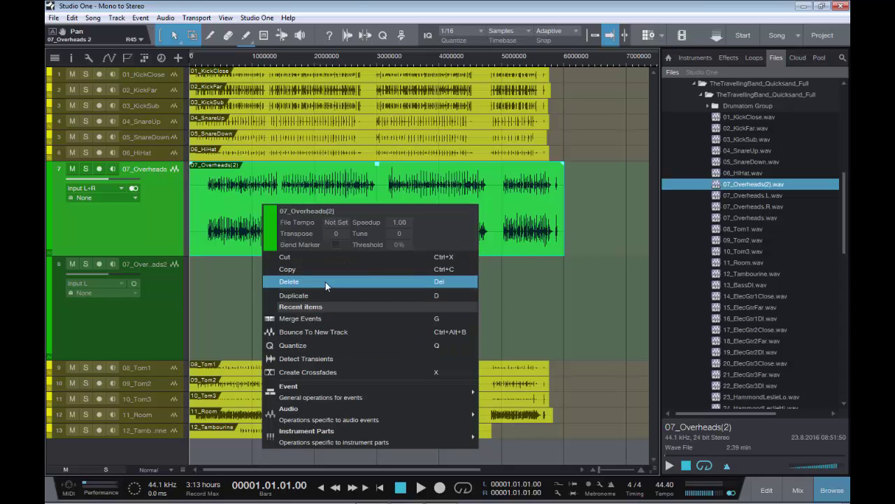
left_click(563, 289)
left_click(267, 122)
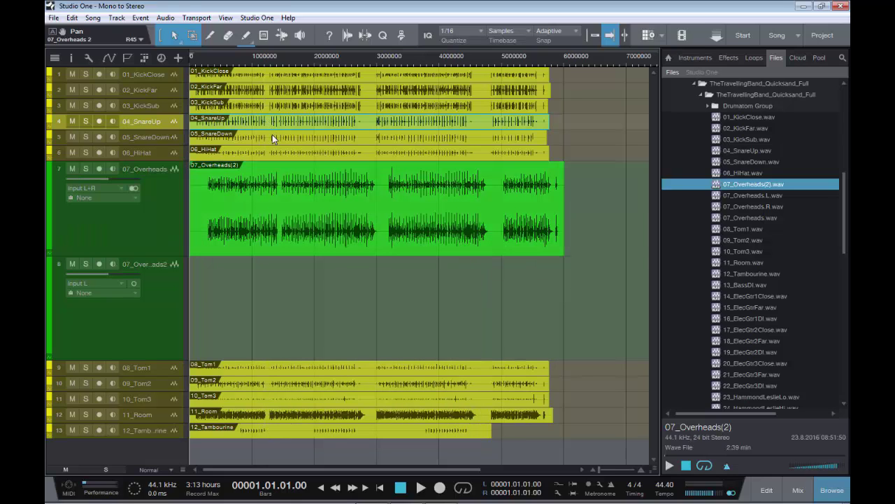
left_click(273, 134)
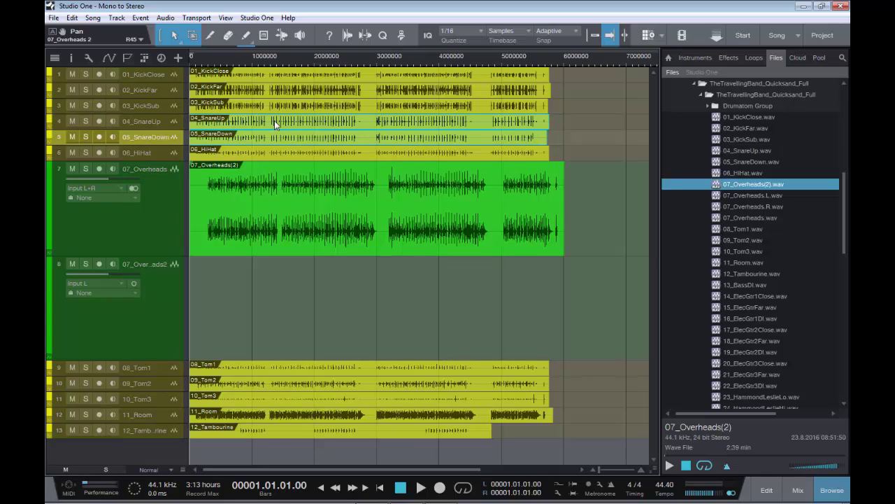
right_click(274, 120)
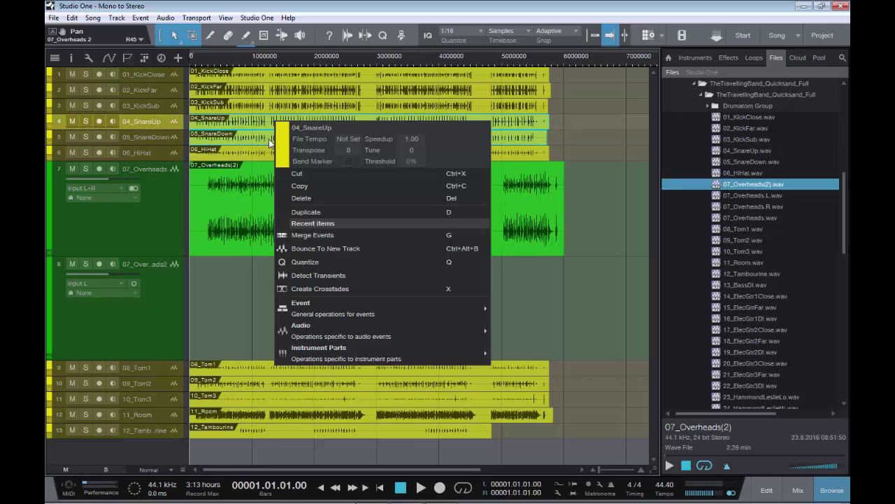
left_click(600, 305)
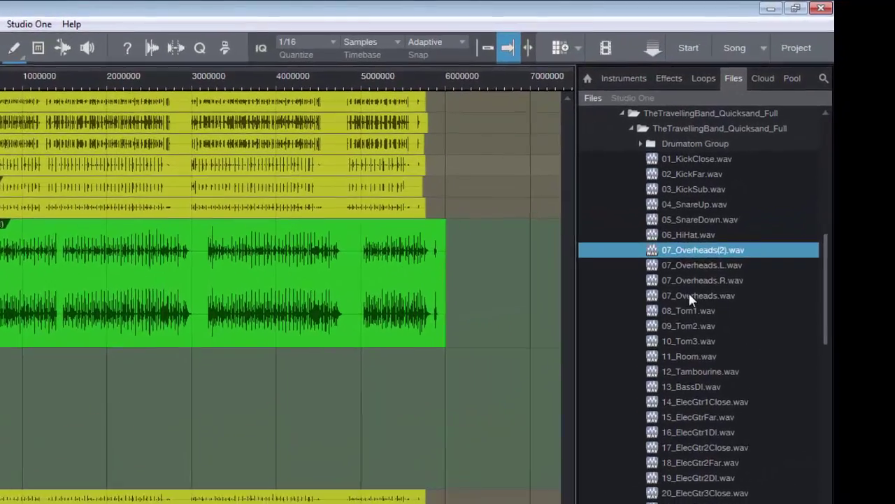
left_click(724, 245)
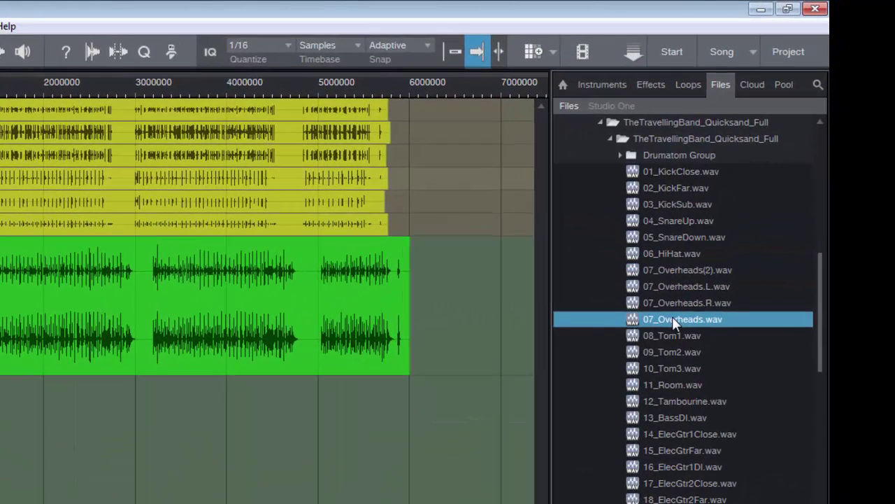
right_click(672, 317)
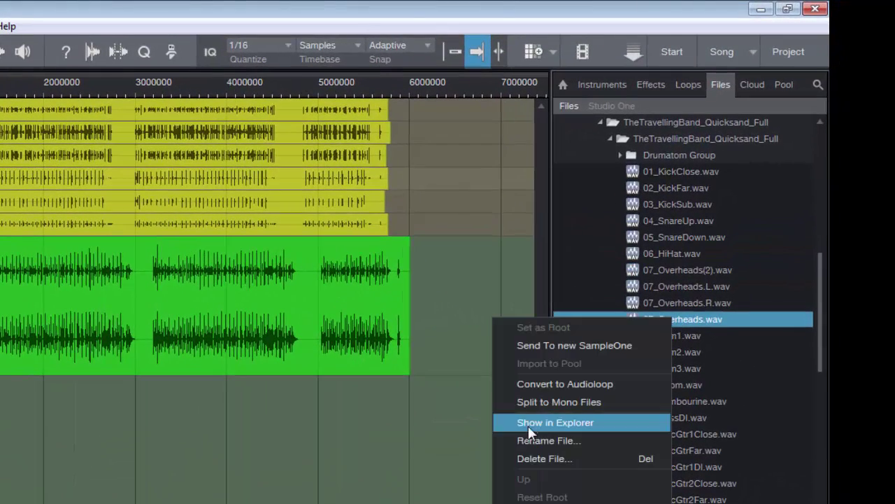
left_click(587, 253)
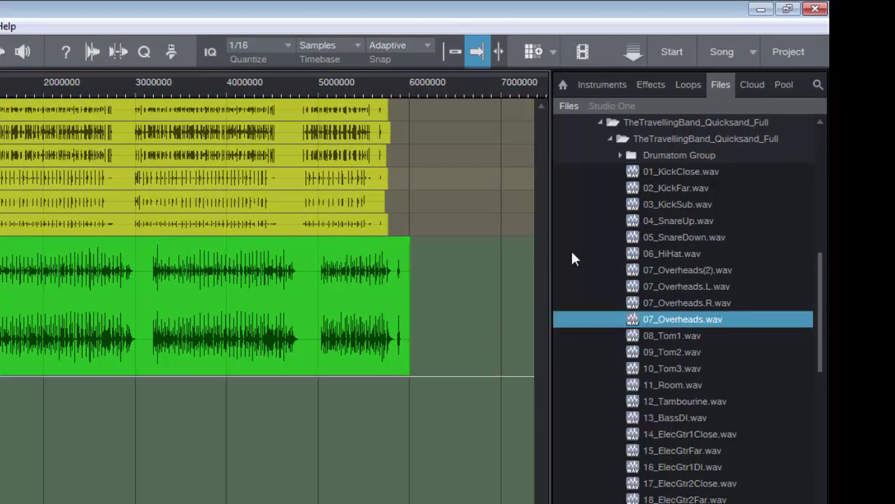
left_click(677, 287)
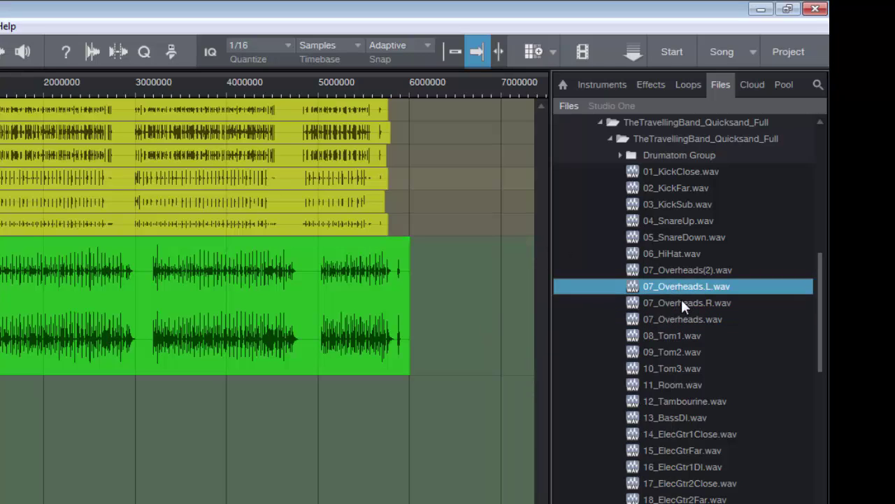
left_click(682, 301, "shift")
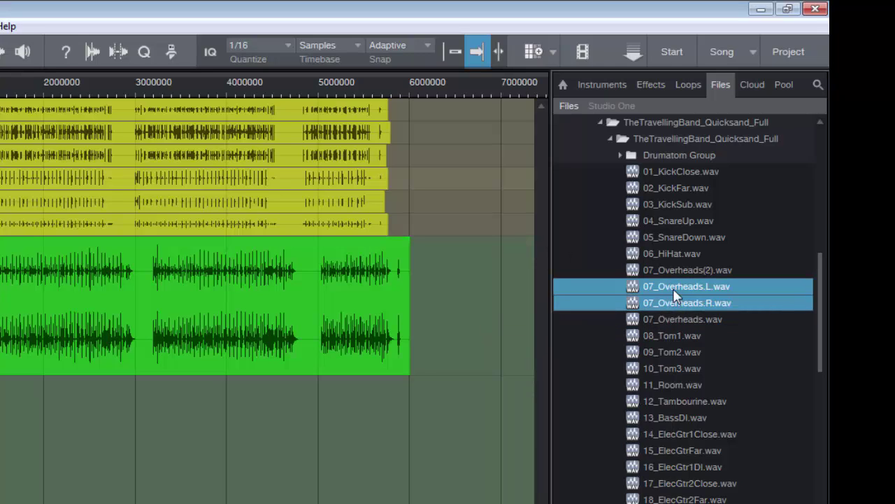
right_click(671, 287)
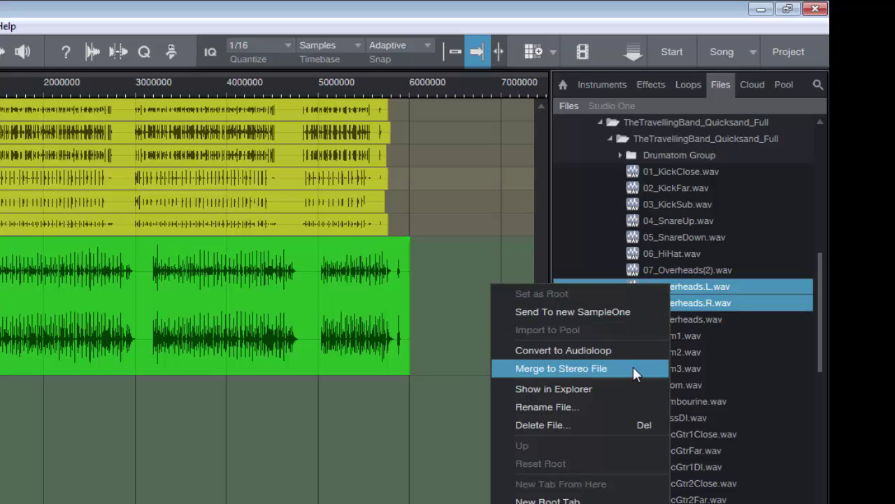
left_click(494, 7)
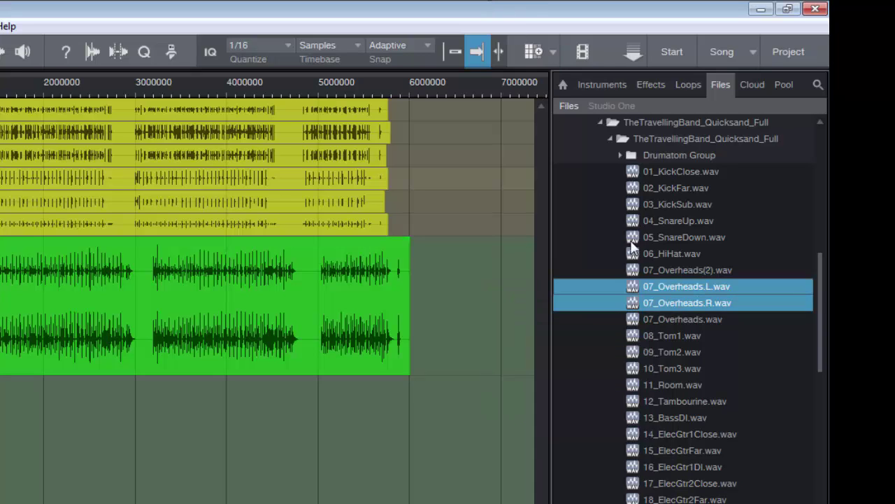